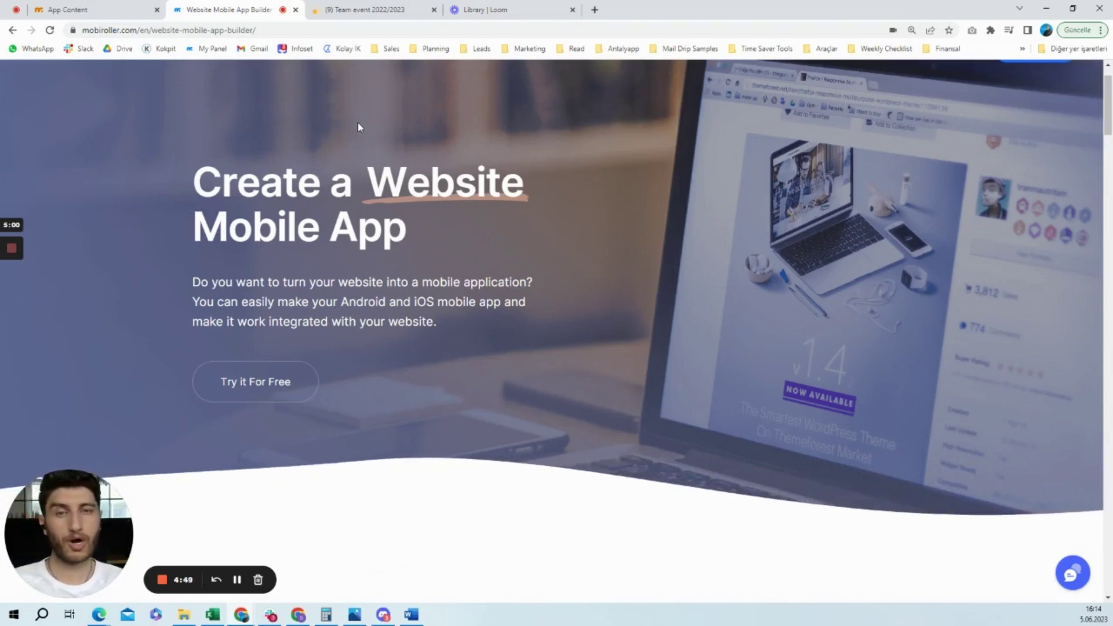
pyautogui.scroll(-2, 423, 162)
pyautogui.scroll(-2, 424, 165)
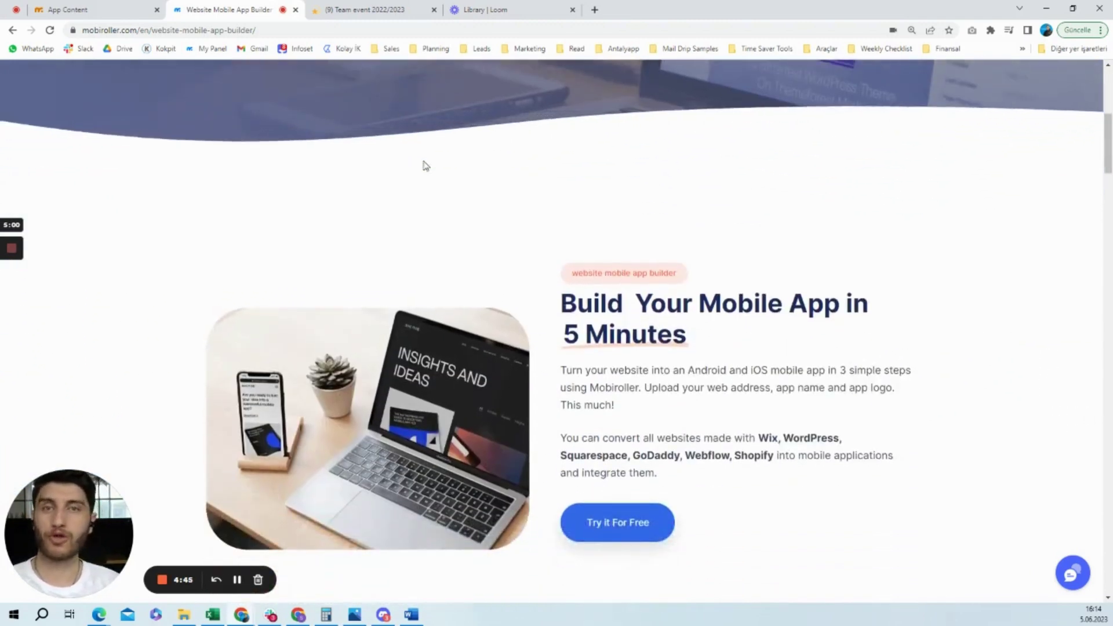
pyautogui.scroll(-1, 423, 166)
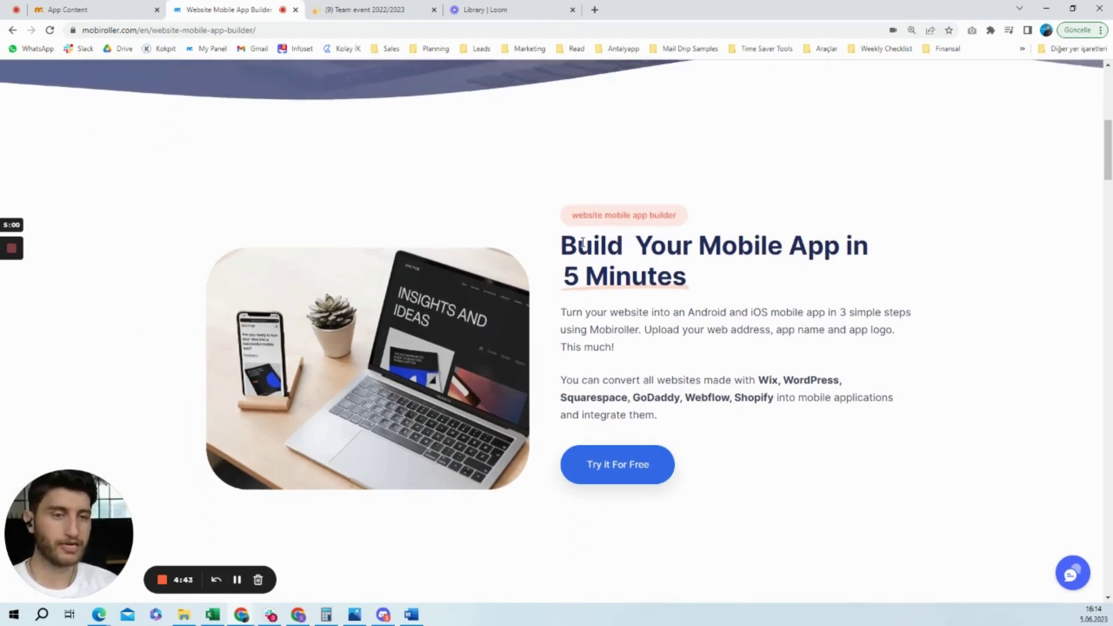
# Highlight the 'Build Your Mobile App in 5 Minutes' heading on the website-mobile-app-builder page
pyautogui.moveTo(575, 244); pyautogui.dragTo(744, 268)
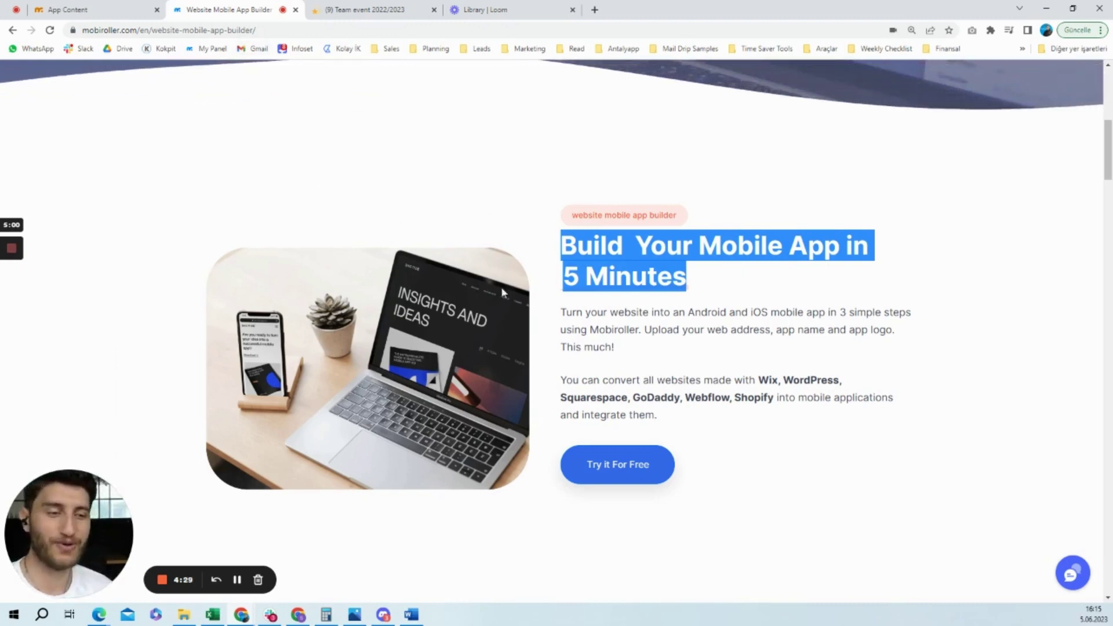
pyautogui.scroll(5, 855, 389)
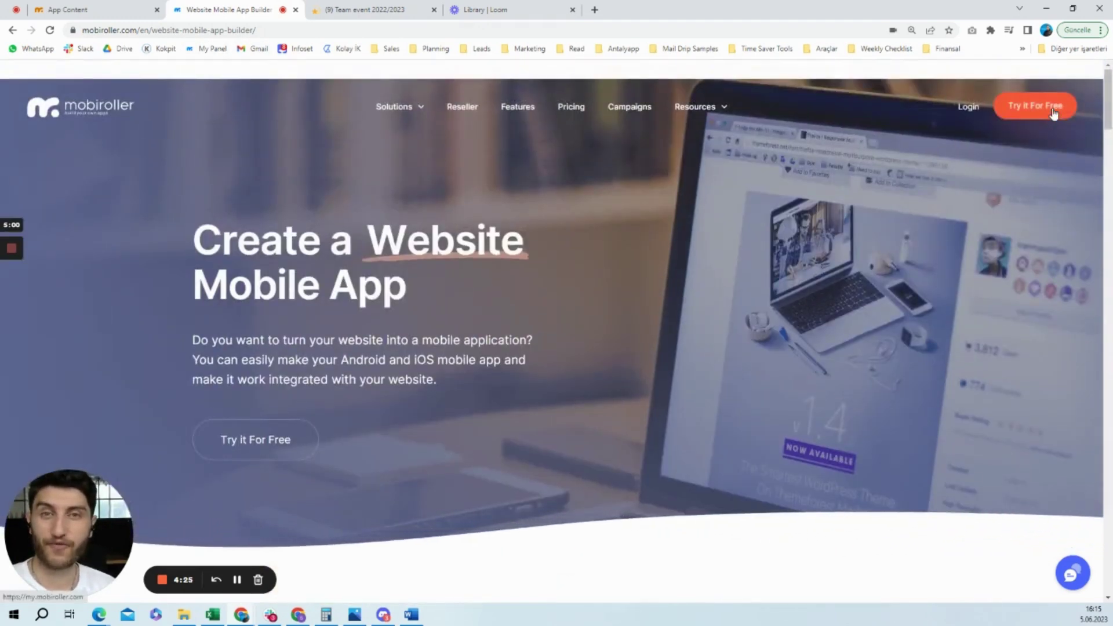
pyautogui.scroll(-3, 1033, 140)
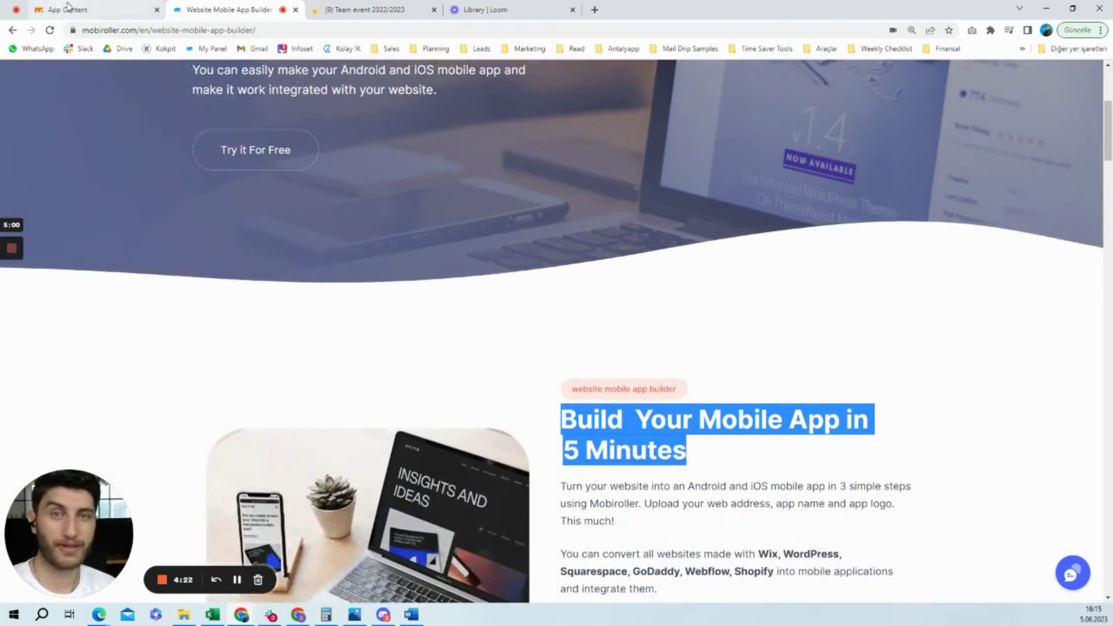
# Add a Website module and copy the website-mobile-app-builder page address
pyautogui.click(96, 10)
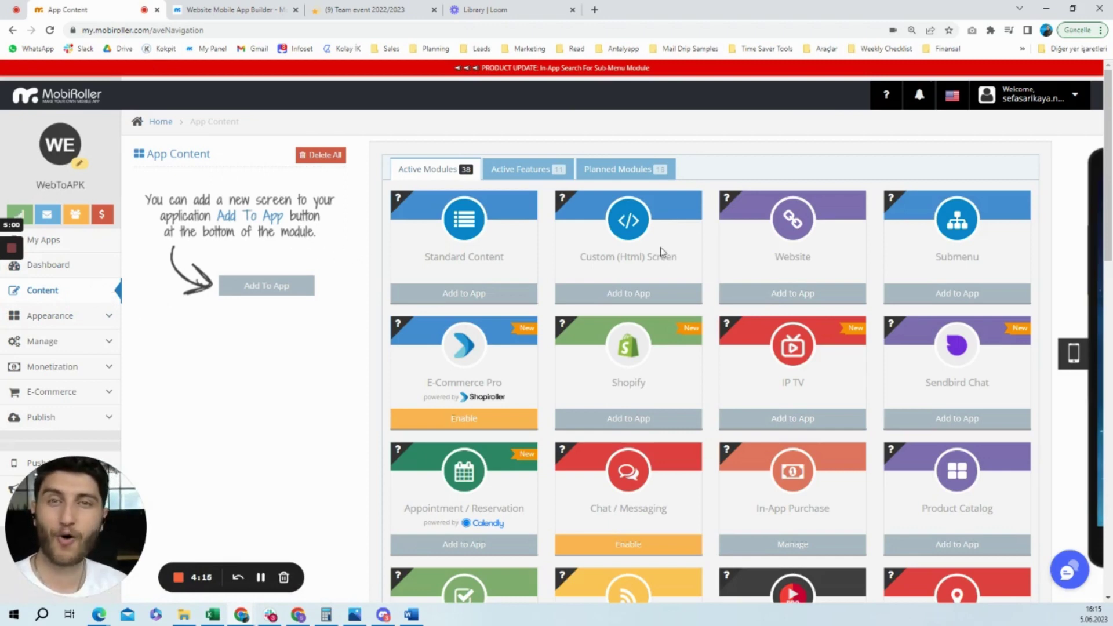
pyautogui.click(793, 294)
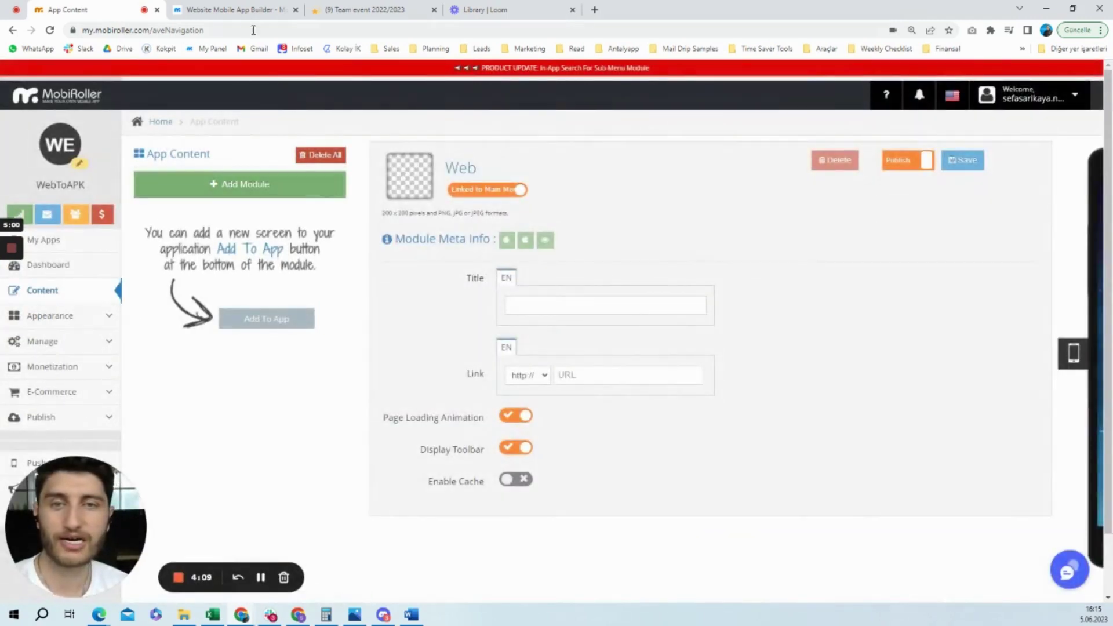
pyautogui.click(241, 11)
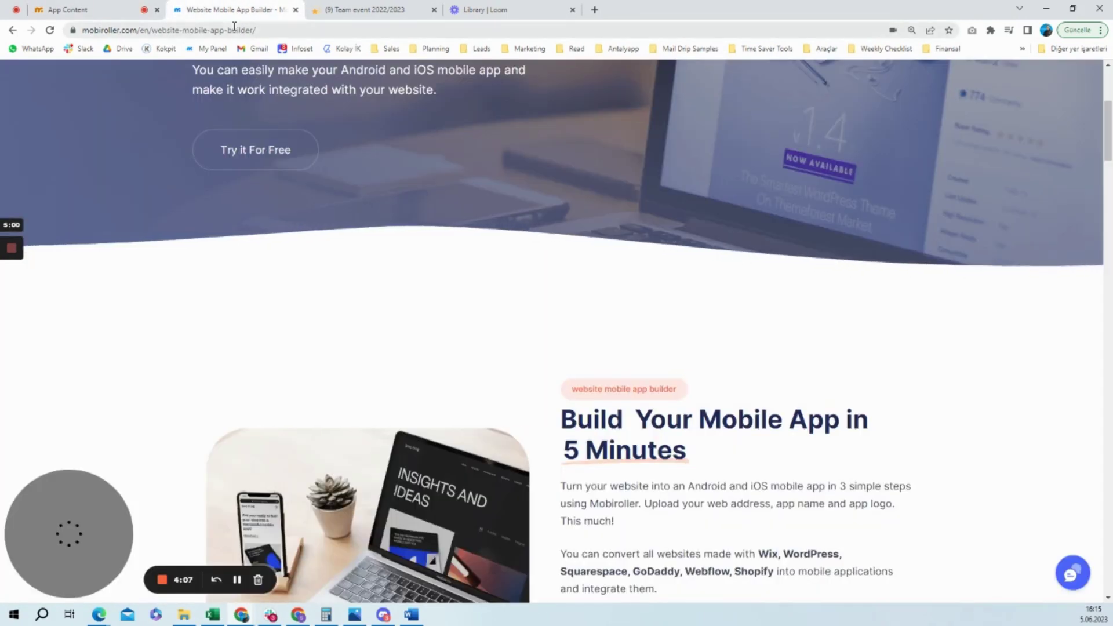
pyautogui.click(234, 30)
pyautogui.rightClick(234, 29)
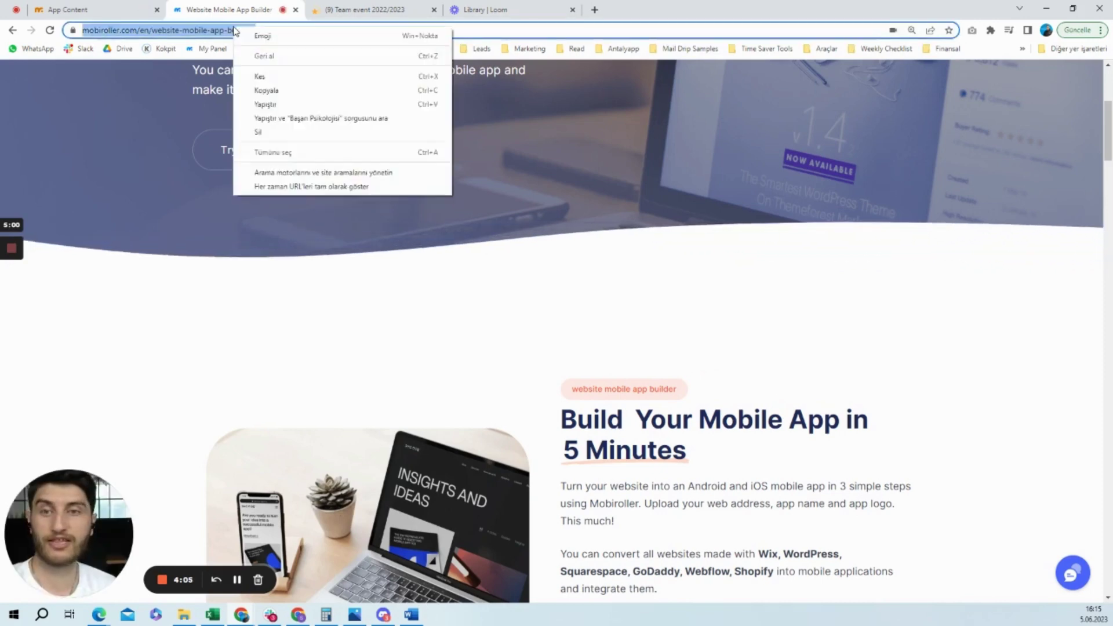
pyautogui.click(330, 91)
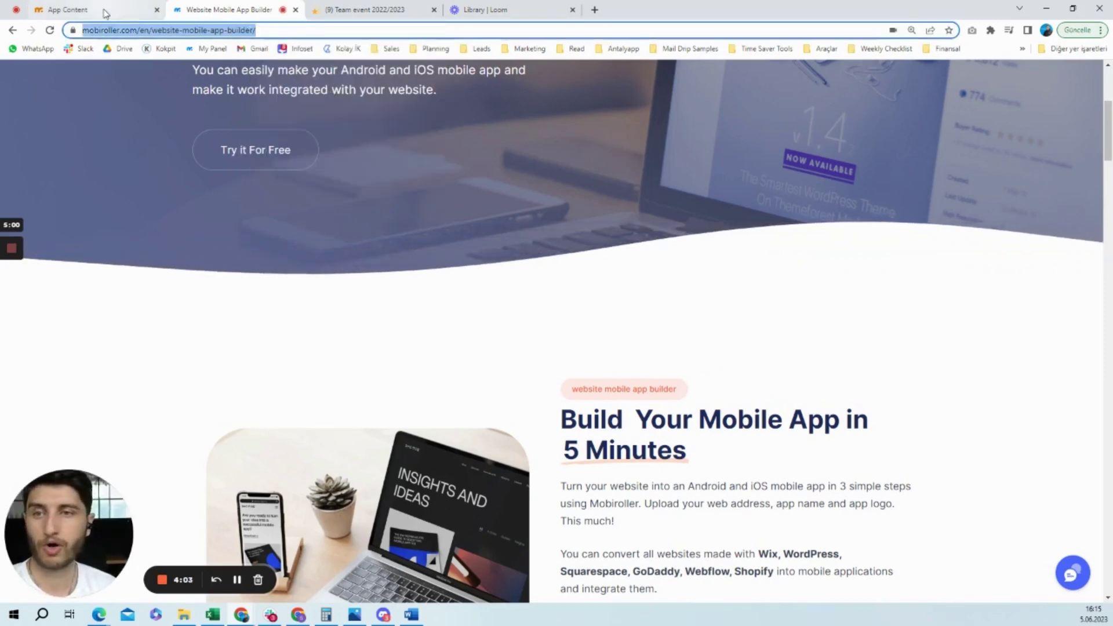
pyautogui.click(87, 10)
pyautogui.click(557, 302)
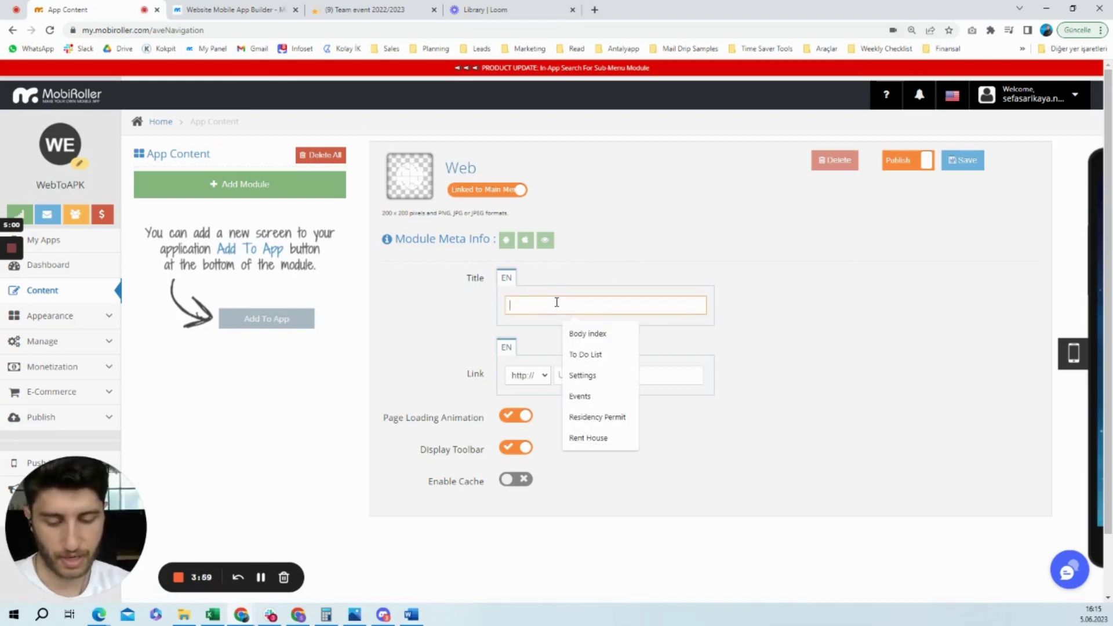
pyautogui.write('Webview Ap')
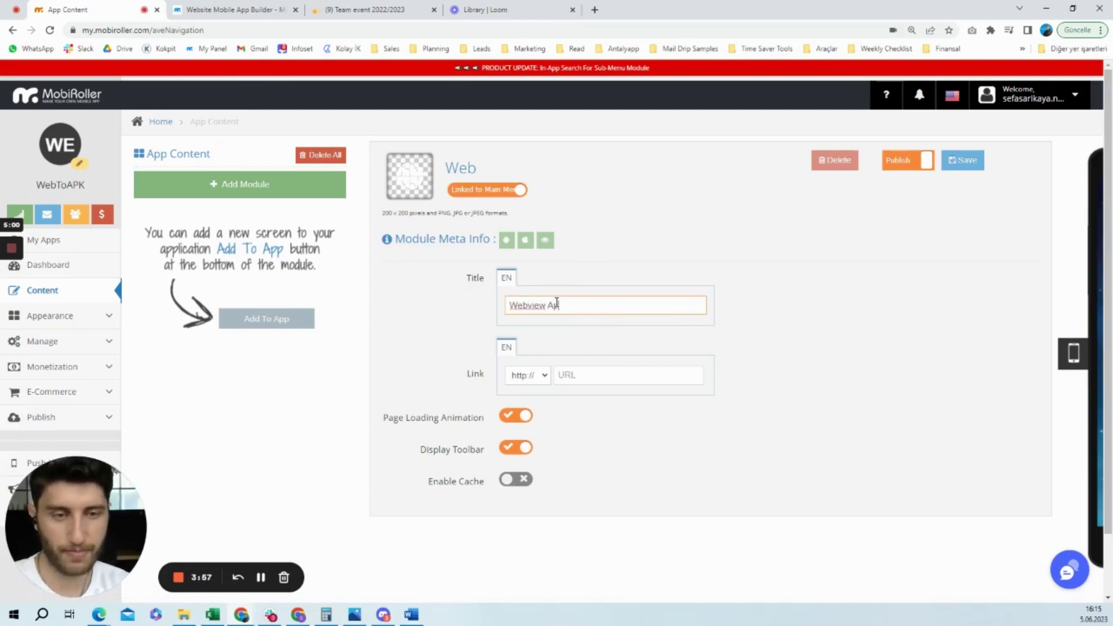
pyautogui.write('p Builder')
pyautogui.click(605, 372)
pyautogui.hotkey('ctrl', 'v')
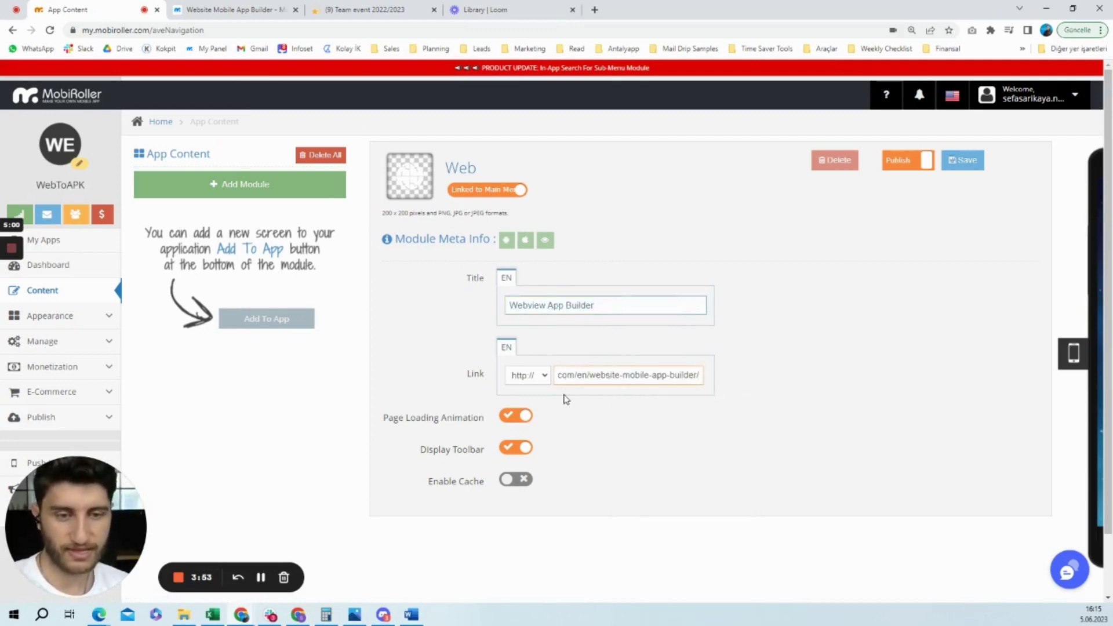
pyautogui.click(528, 375)
pyautogui.click(525, 402)
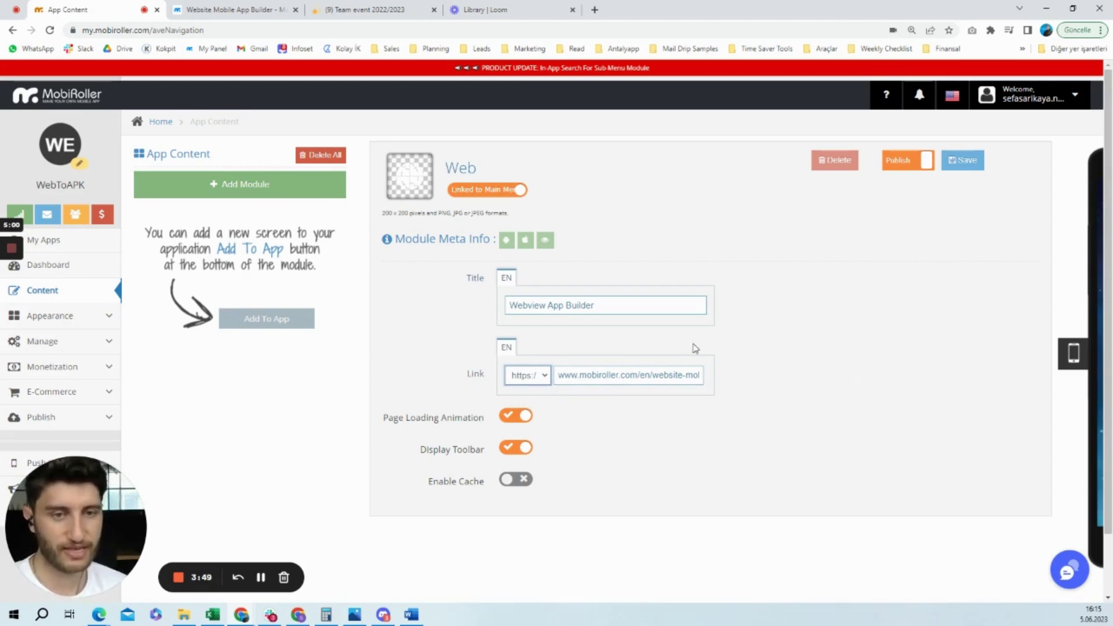
pyautogui.click(965, 162)
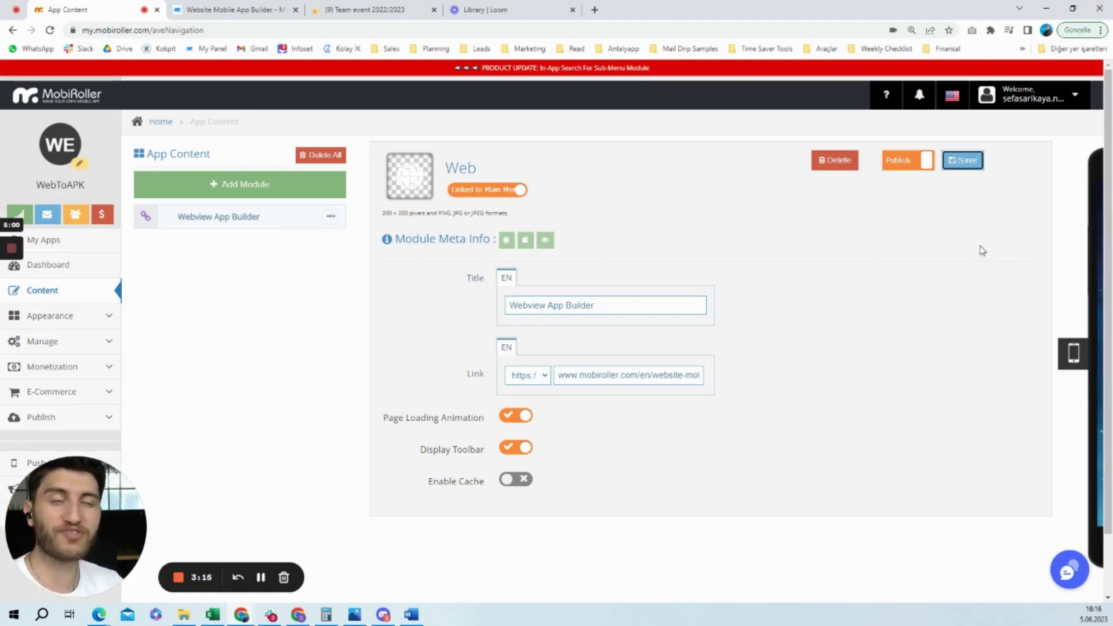
# Run the Android phone preview showing the Webview App Builder page
pyautogui.click(1068, 352)
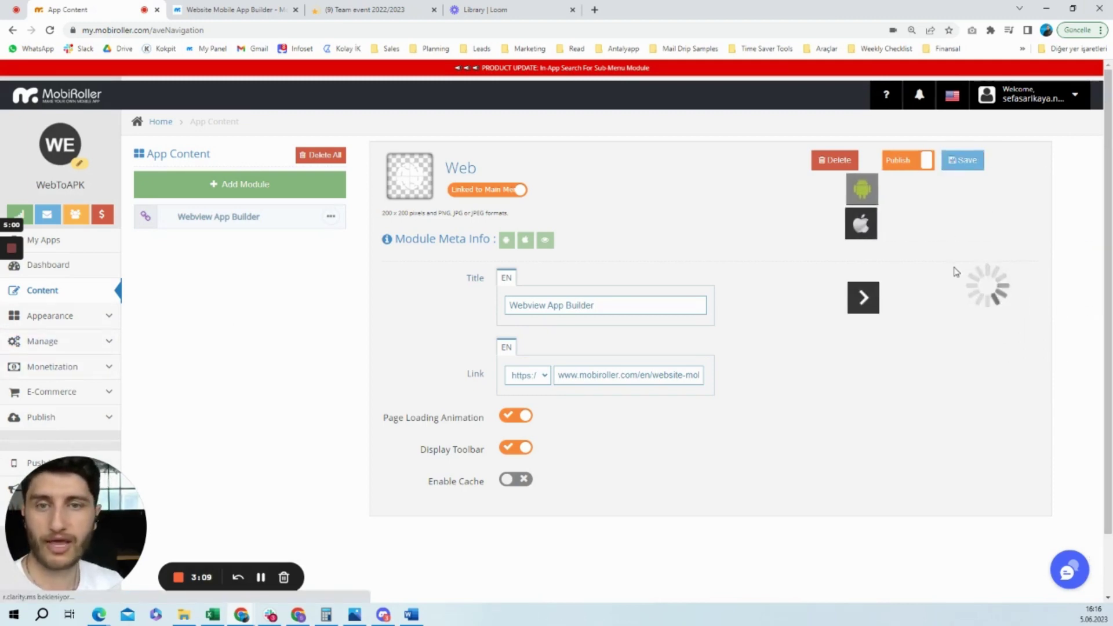
pyautogui.click(969, 248)
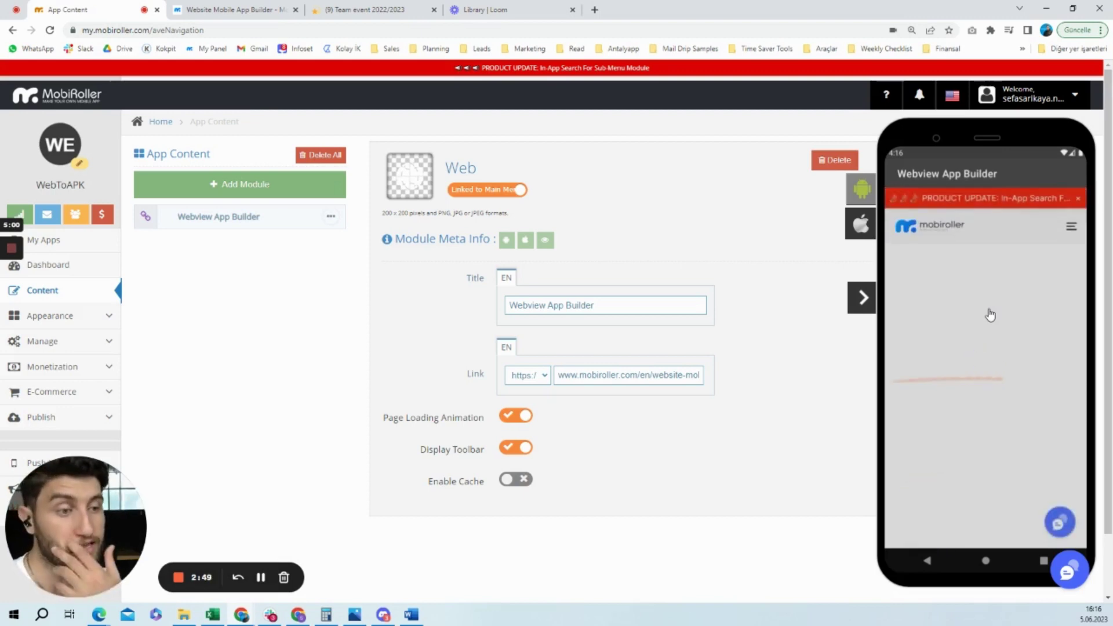
pyautogui.scroll(-1, 989, 314)
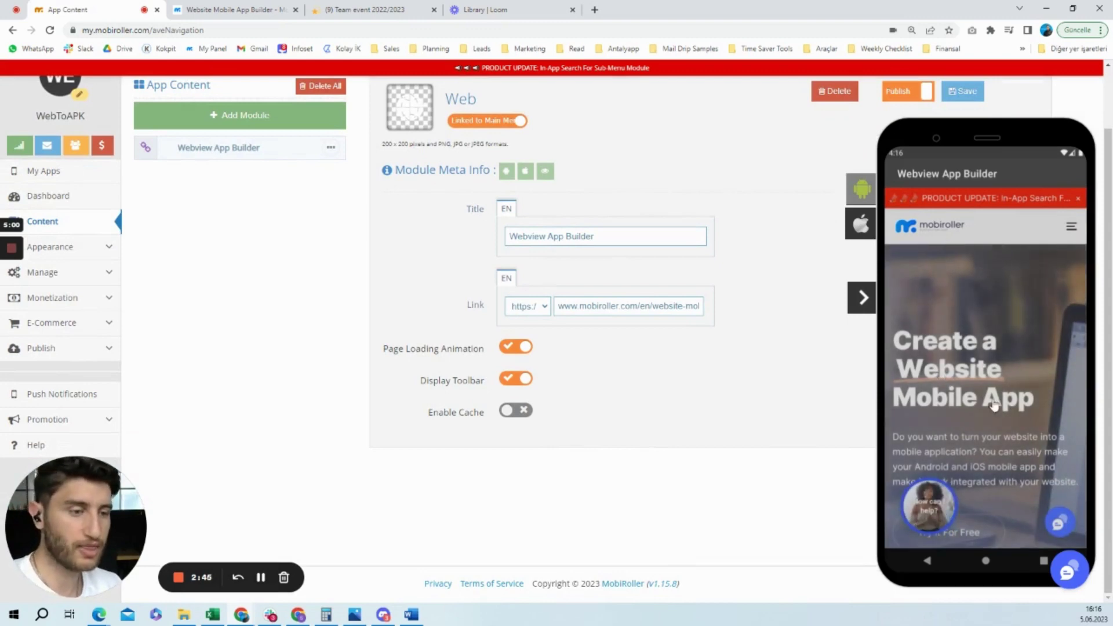
pyautogui.scroll(-1, 1005, 426)
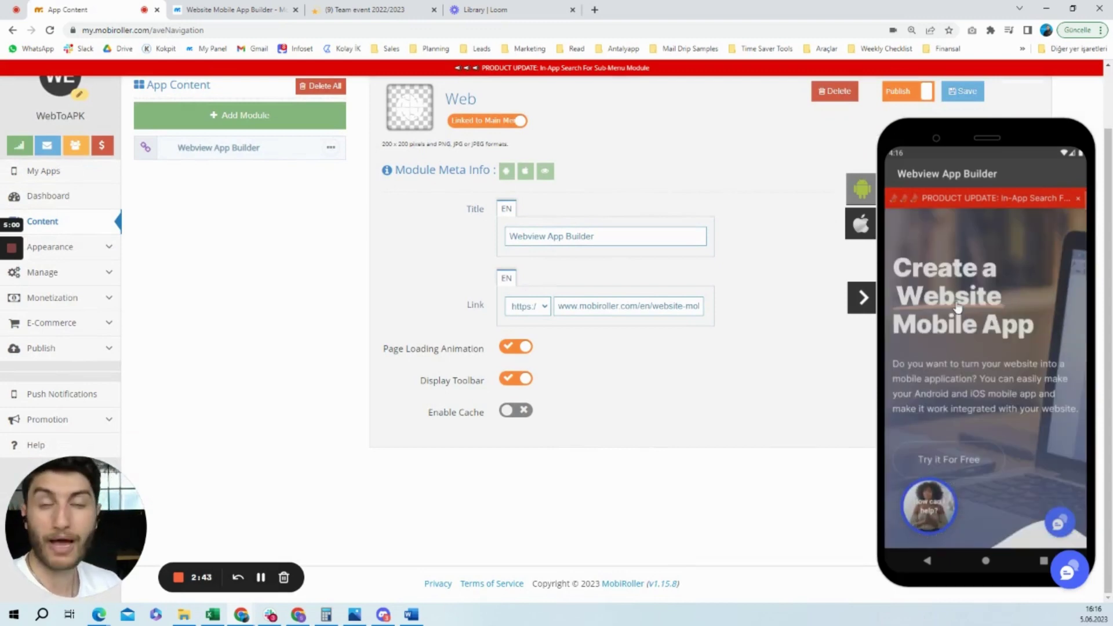
pyautogui.scroll(-1, 988, 361)
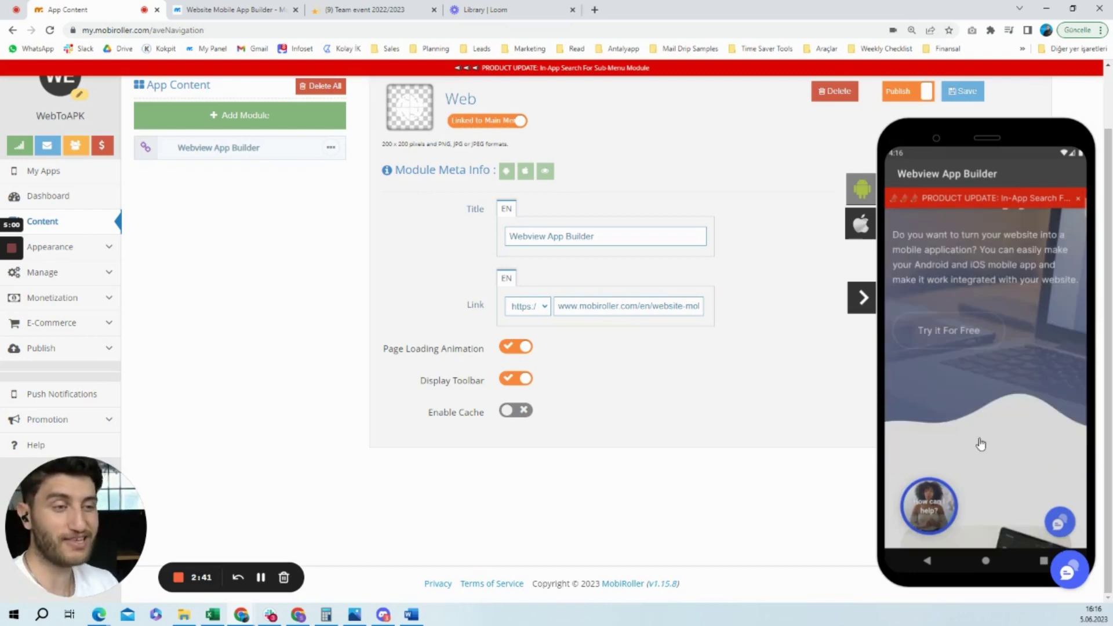
pyautogui.scroll(-1, 987, 370)
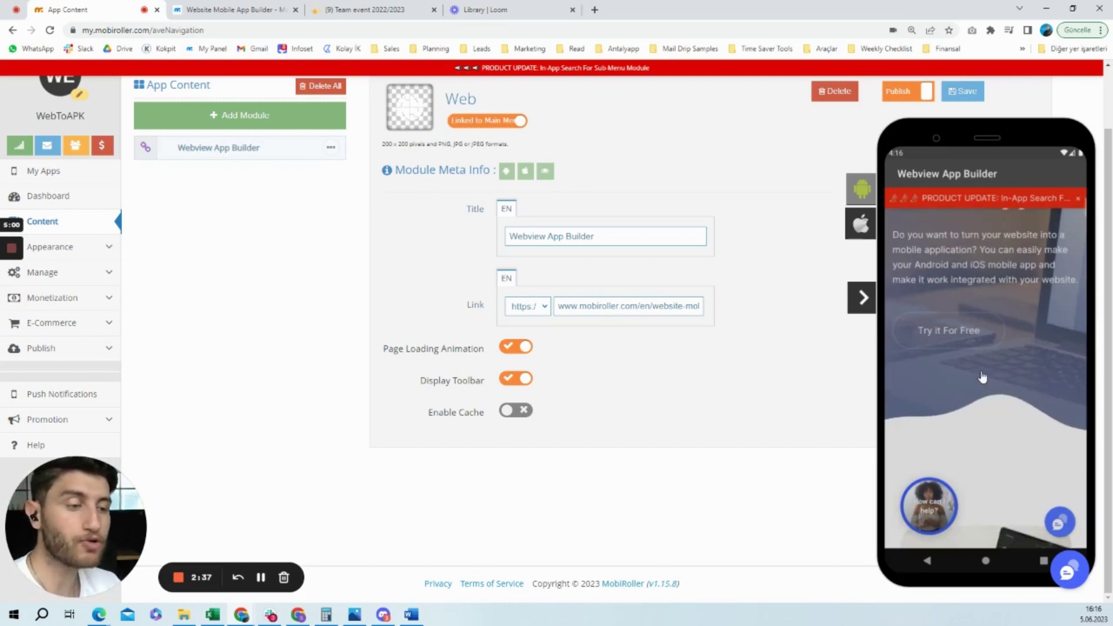
pyautogui.scroll(-1, 984, 377)
pyautogui.scroll(-2, 982, 377)
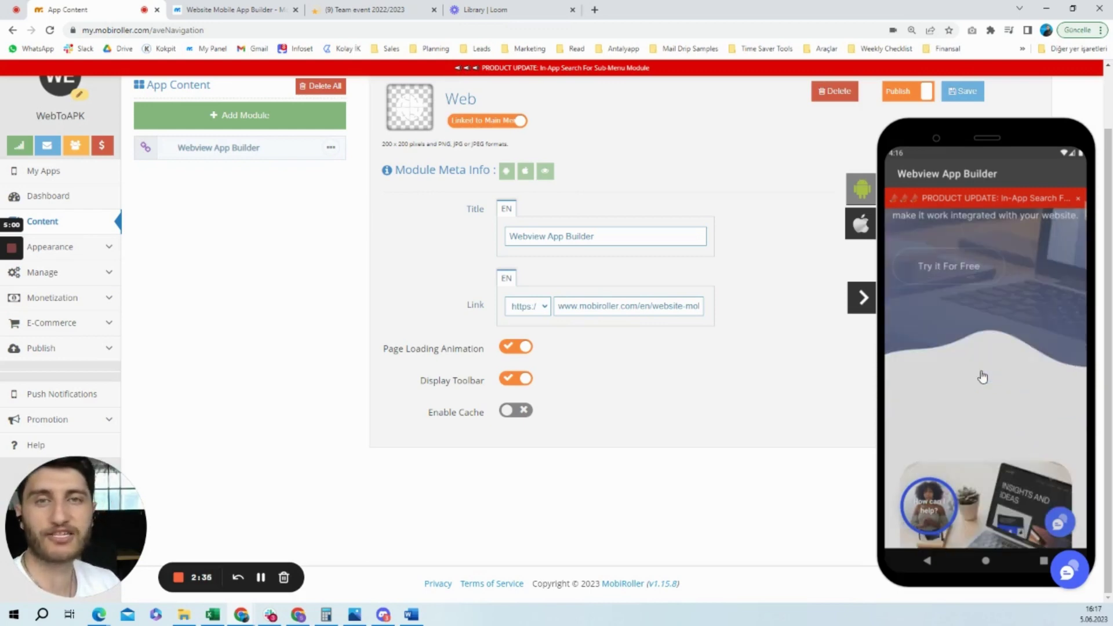
pyautogui.scroll(-2, 983, 377)
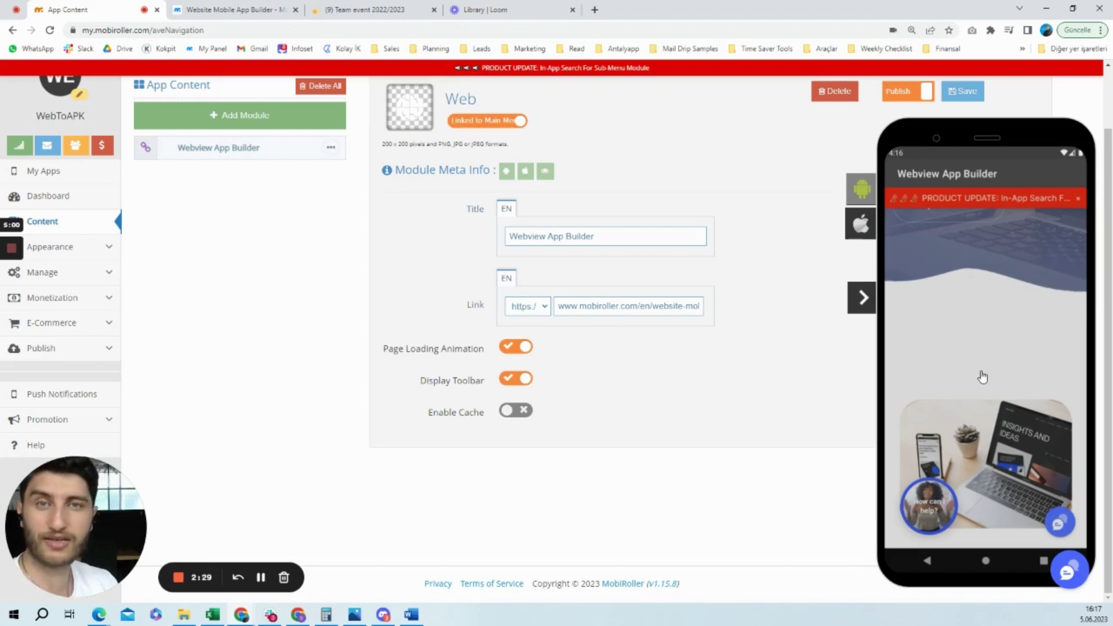
pyautogui.scroll(-1, 983, 376)
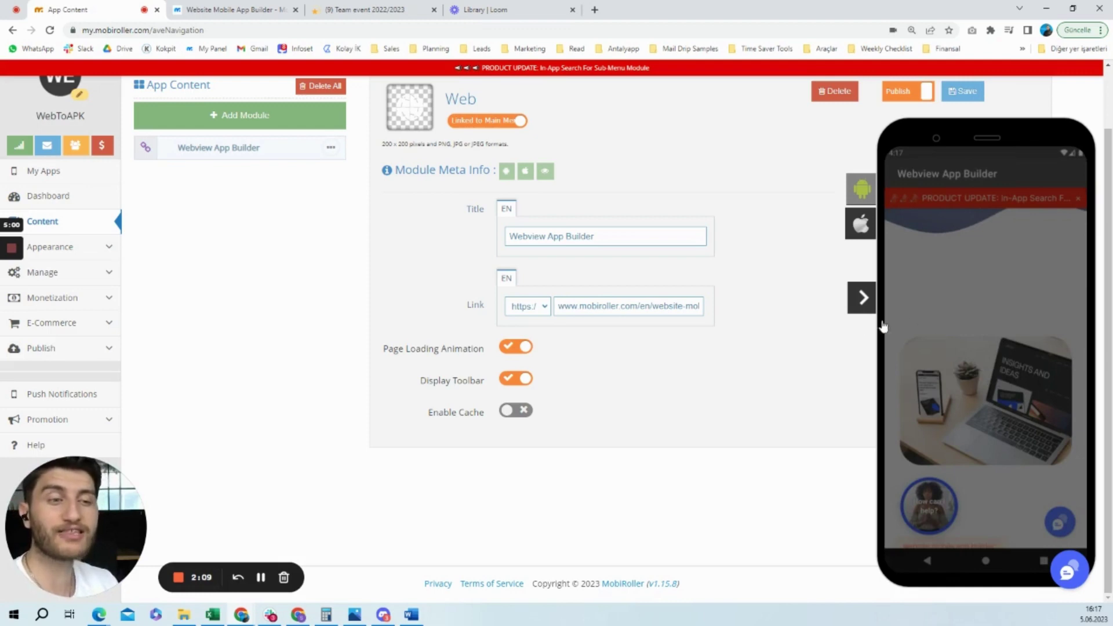
# Slide the phone preview closed, leaving the Webview App Builder module settings
pyautogui.click(861, 310)
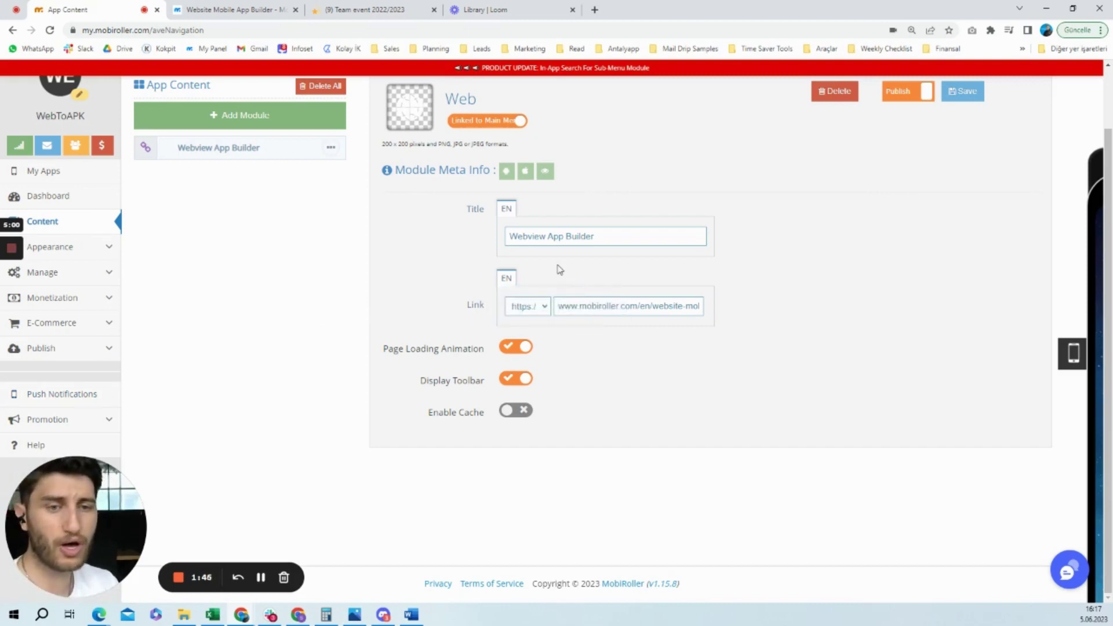
# From the Dashboard, launch Generate App's Application Wizard with its APK/AAB choice
pyautogui.click(74, 209)
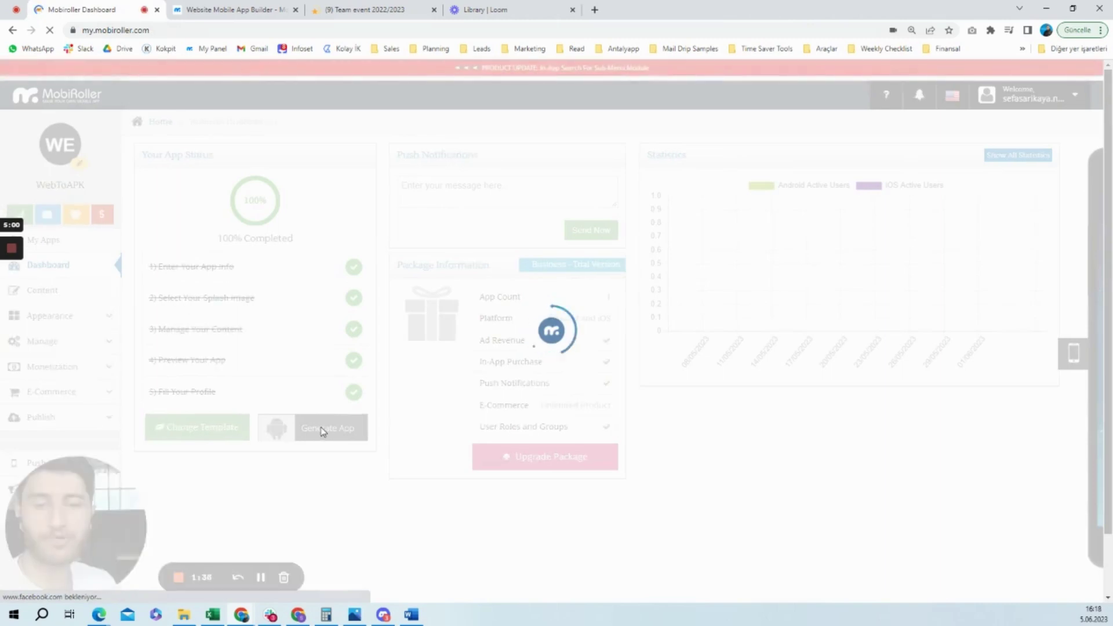
pyautogui.click(319, 435)
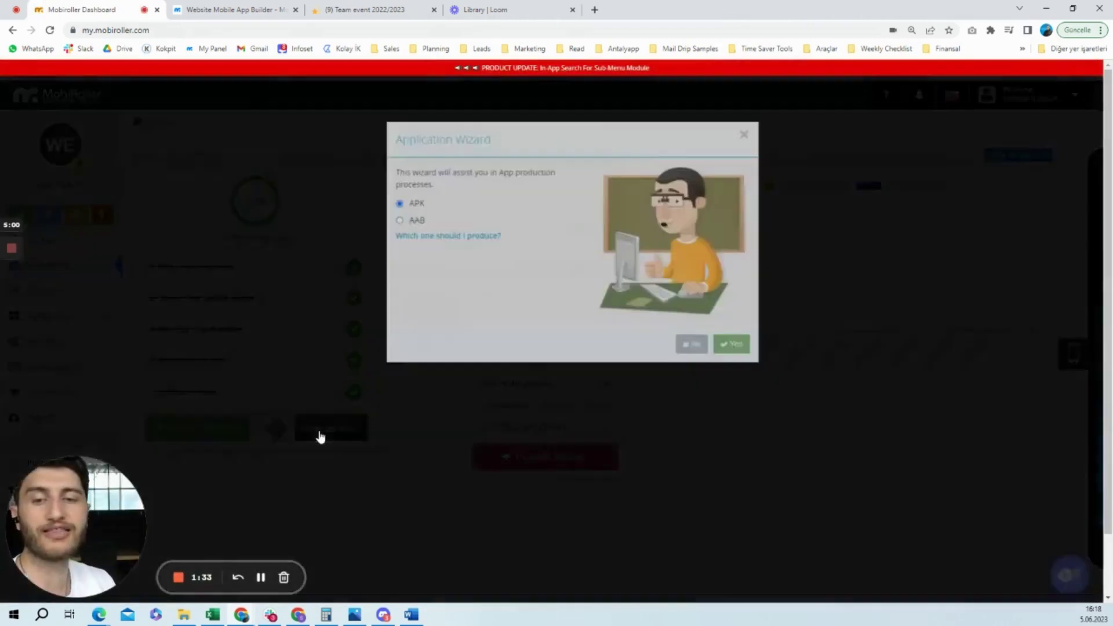